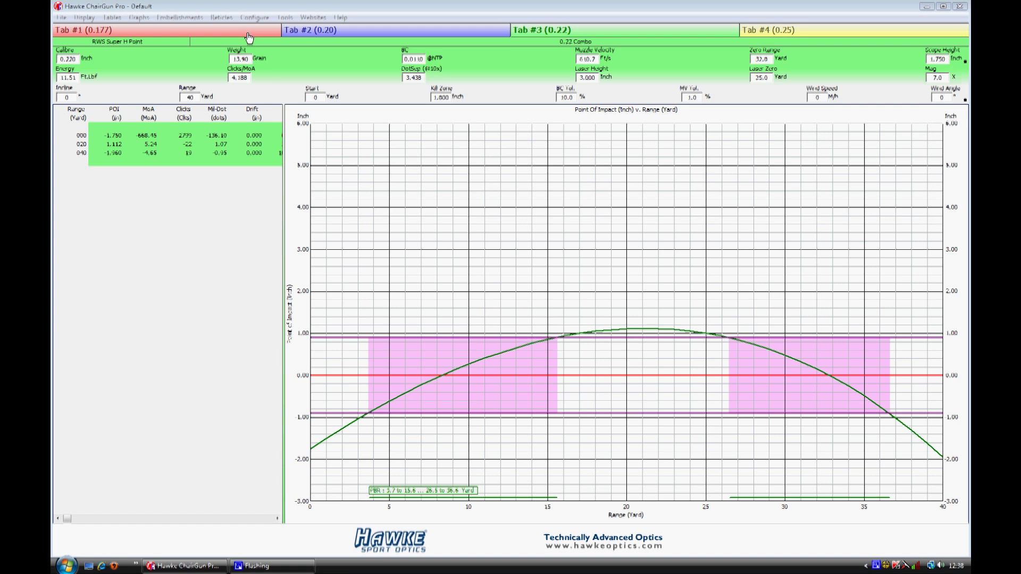
# Look through the 0.20, 0.22 and 0.25 calibre tabs one after another.
pyautogui.click(409, 33)
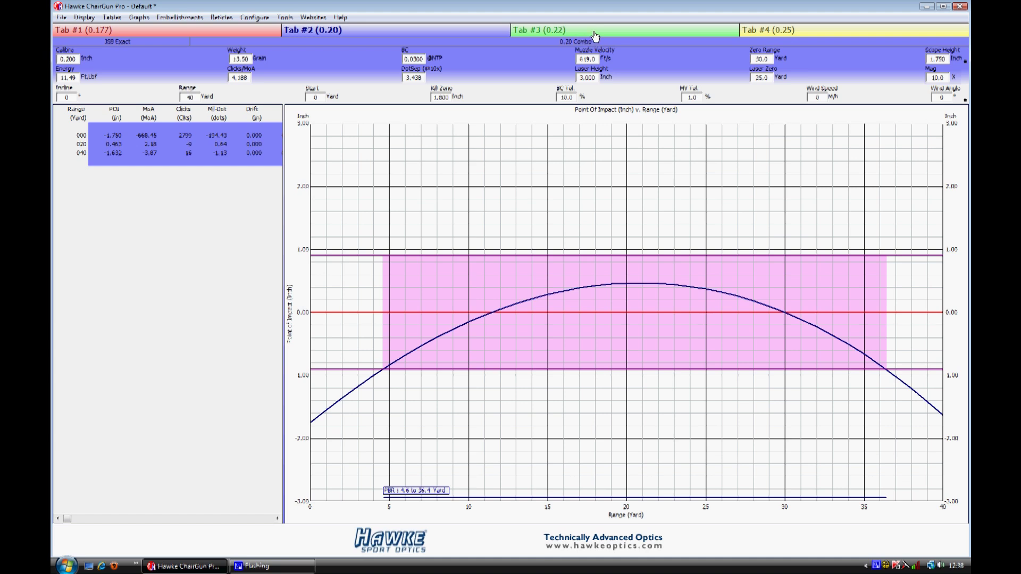
pyautogui.click(594, 36)
pyautogui.click(818, 32)
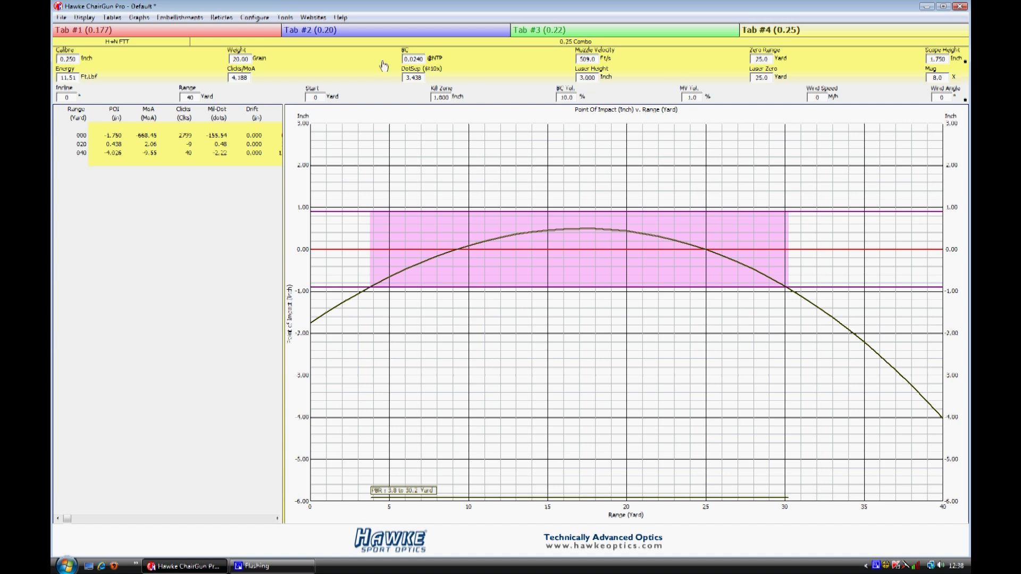
# Change the #4 Pale colour, used as the background of the 0.25 tab, to light cyan.
pyautogui.click(261, 18)
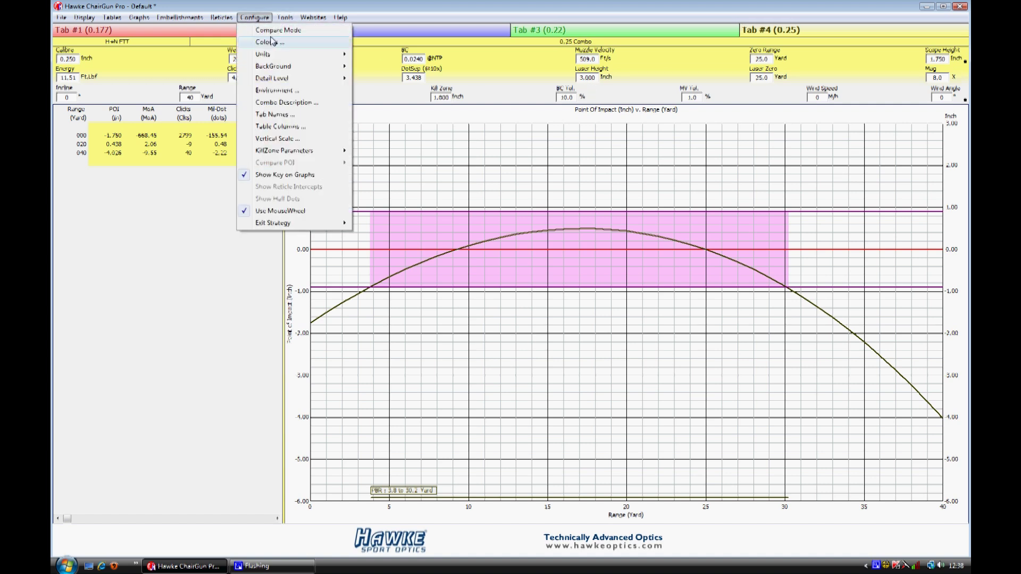
pyautogui.click(260, 41)
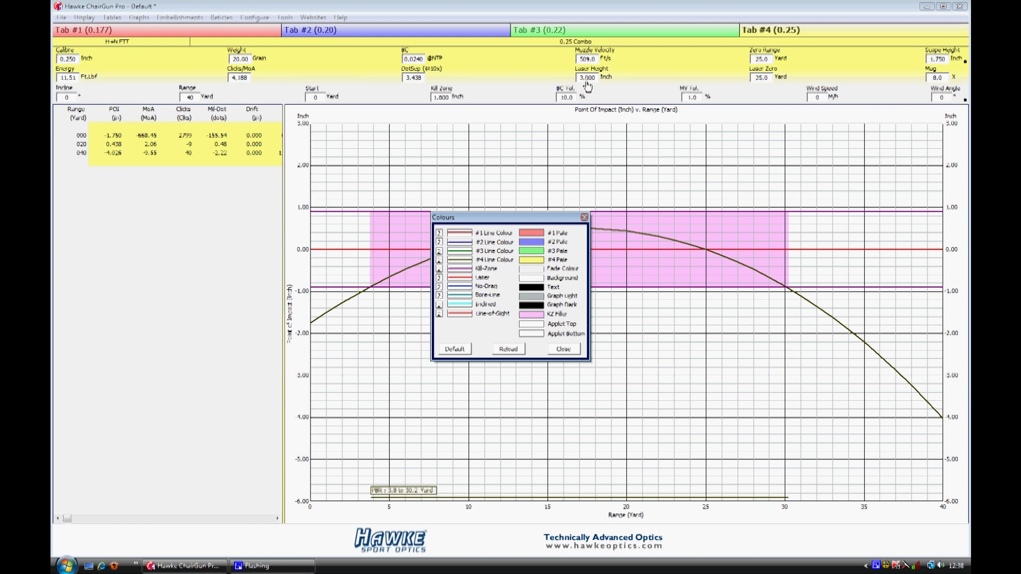
pyautogui.click(531, 260)
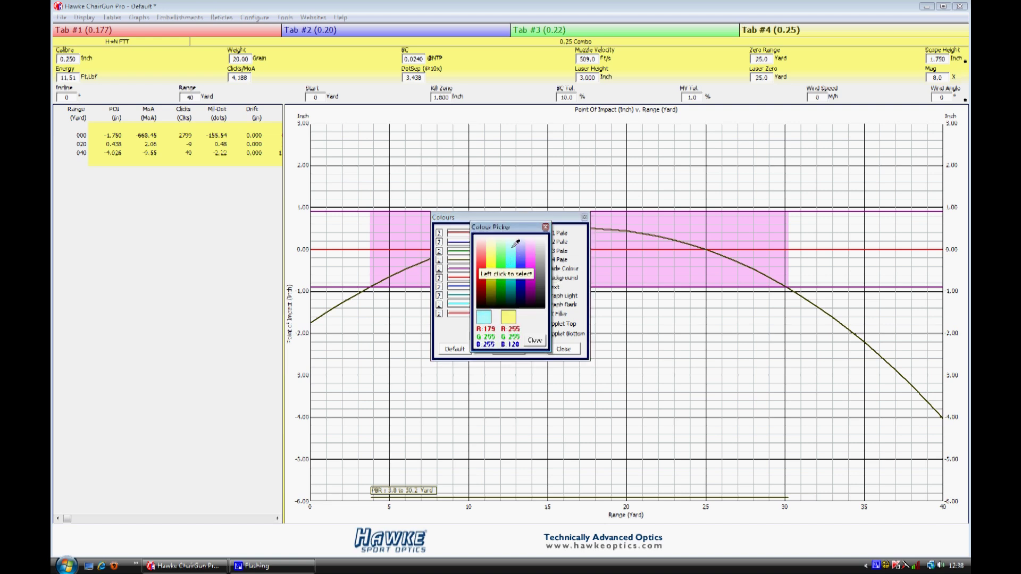
pyautogui.click(515, 246)
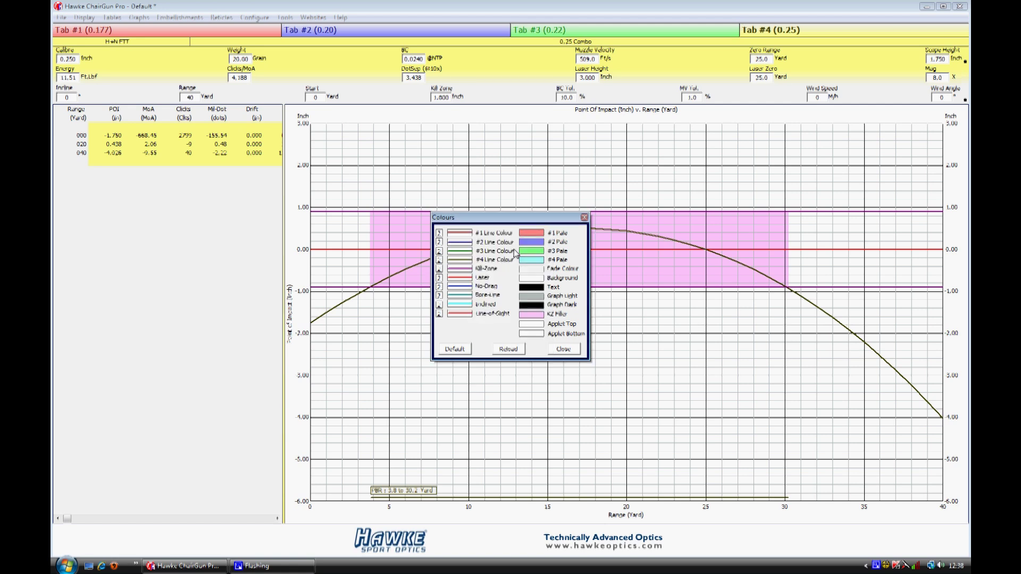
pyautogui.click(569, 350)
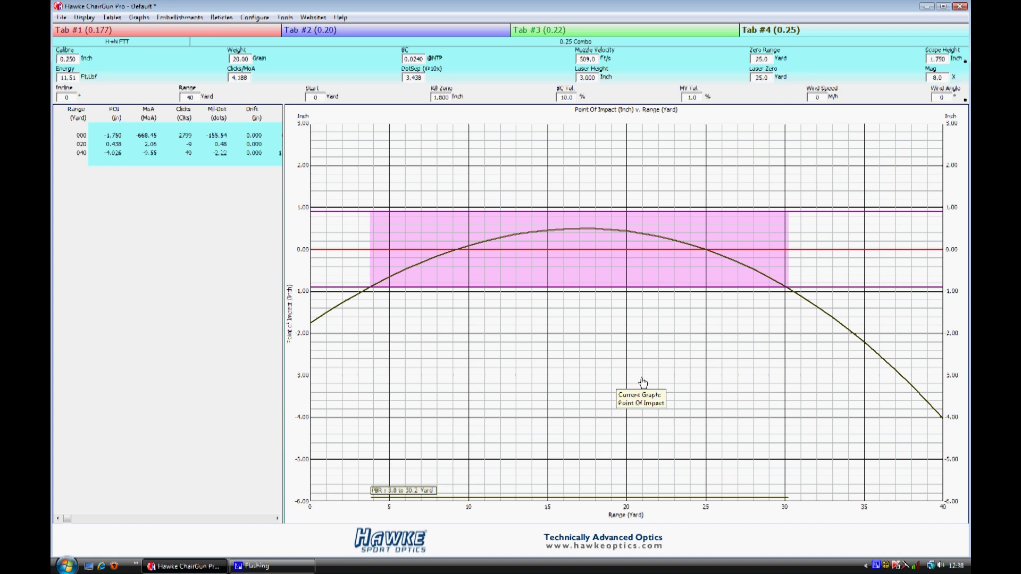
# Restore the default colours in the colour settings.
pyautogui.click(255, 18)
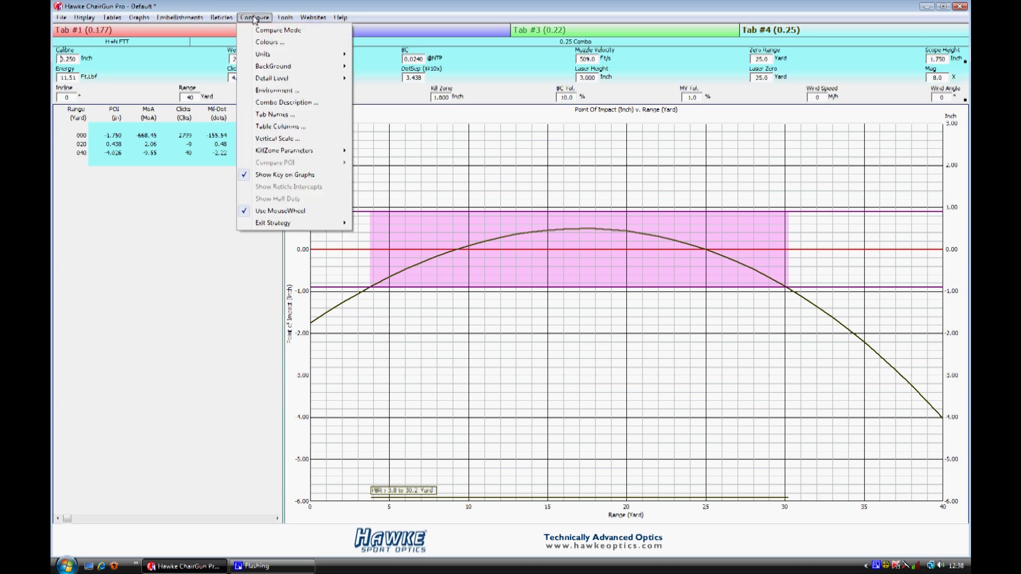
pyautogui.click(271, 43)
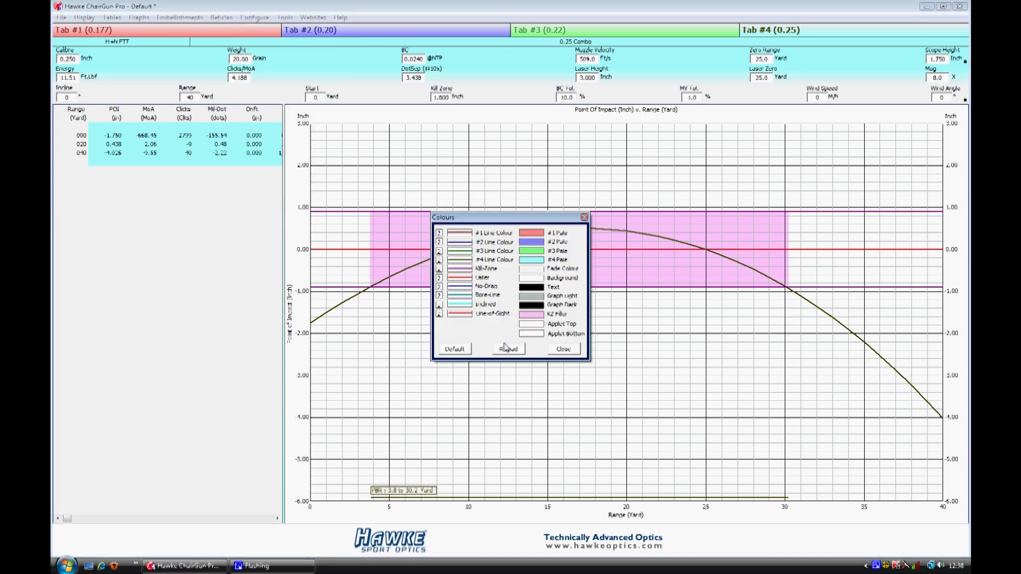
pyautogui.click(455, 349)
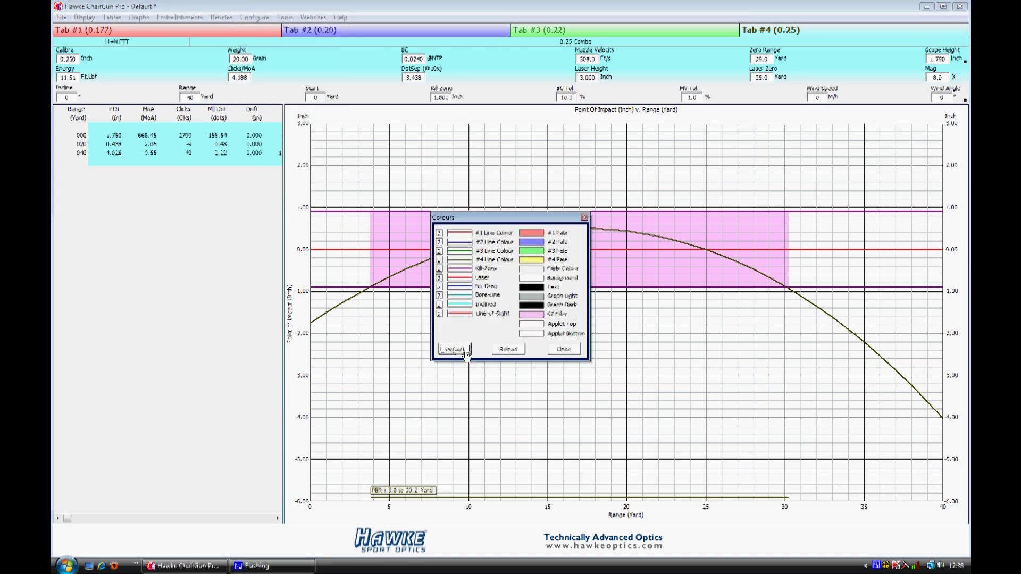
pyautogui.click(564, 350)
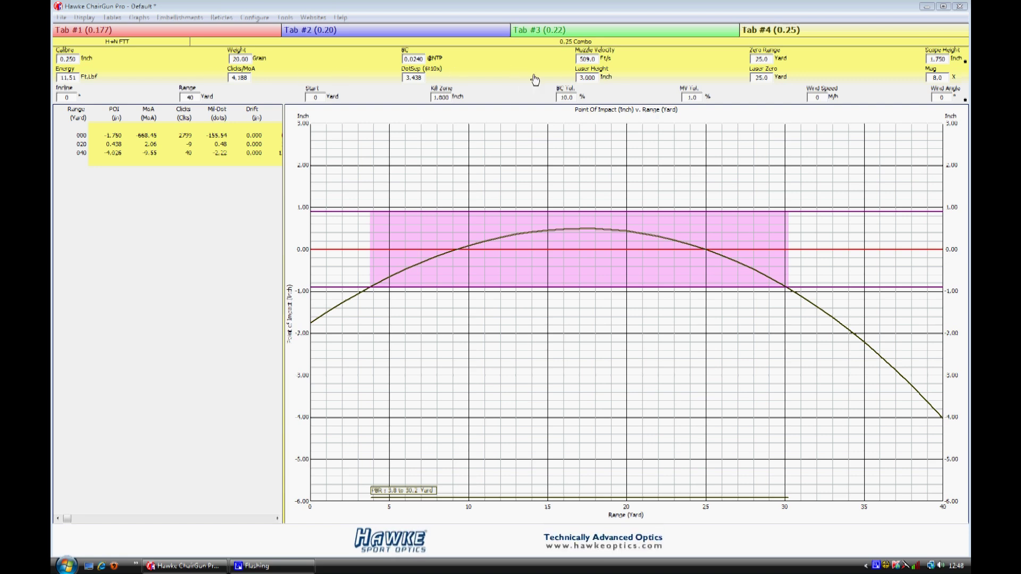
# Switch to the 0.22 tab and set the display to show only the table.
pyautogui.click(566, 35)
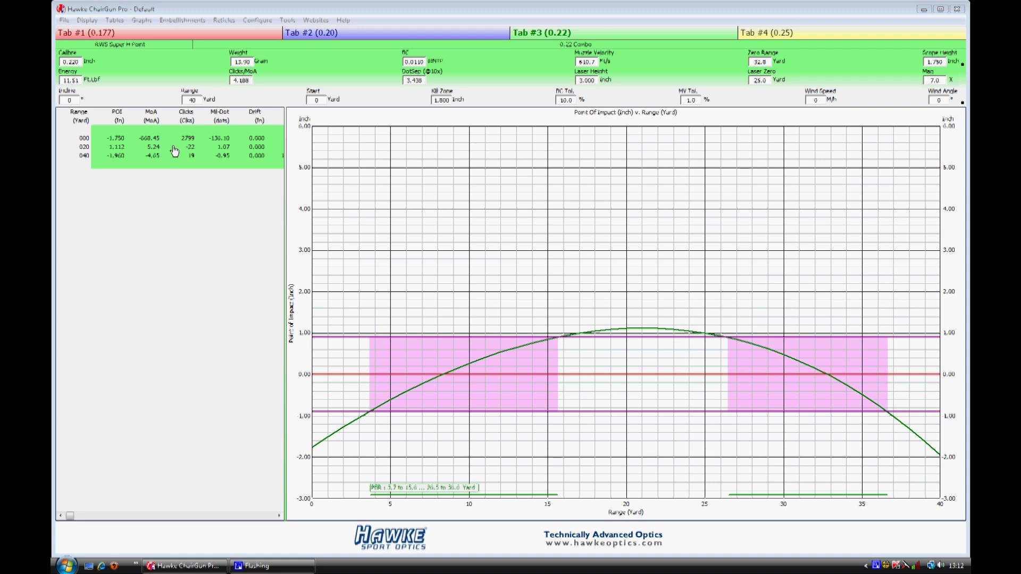
pyautogui.click(88, 23)
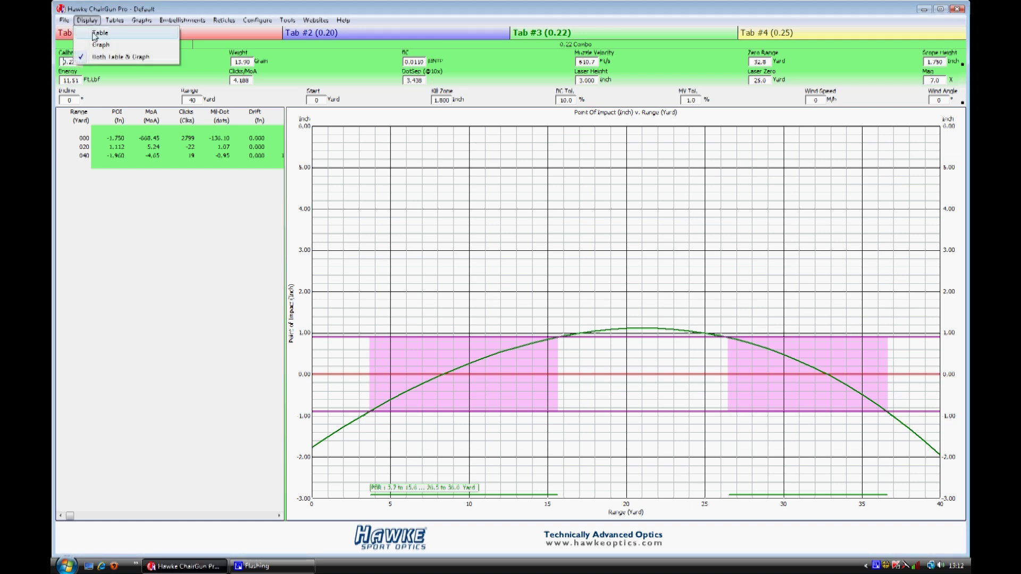
pyautogui.click(96, 33)
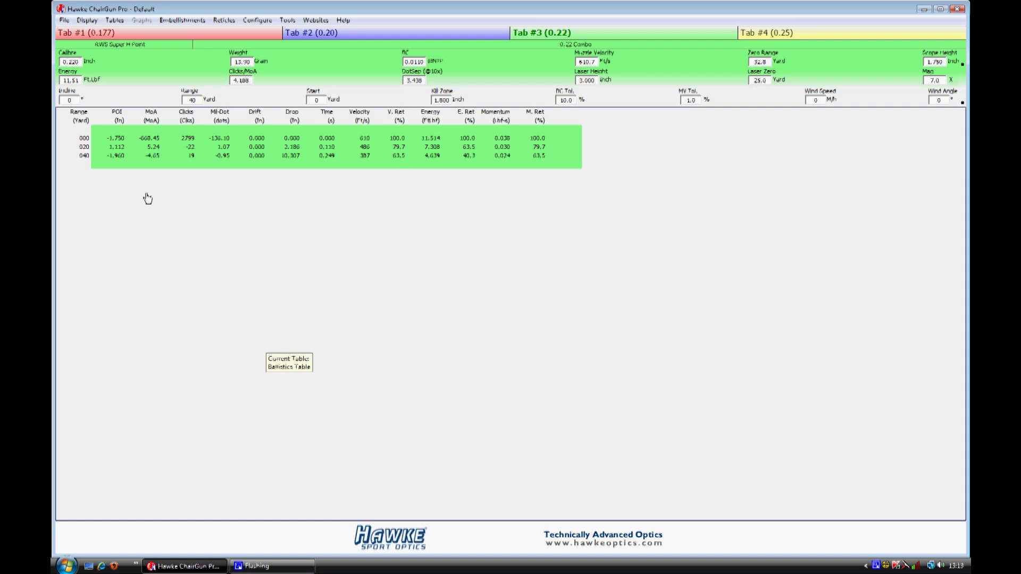
# Set the ballistics table to show a row for every 5 yards.
pyautogui.click(115, 20)
pyautogui.moveTo(160, 121)
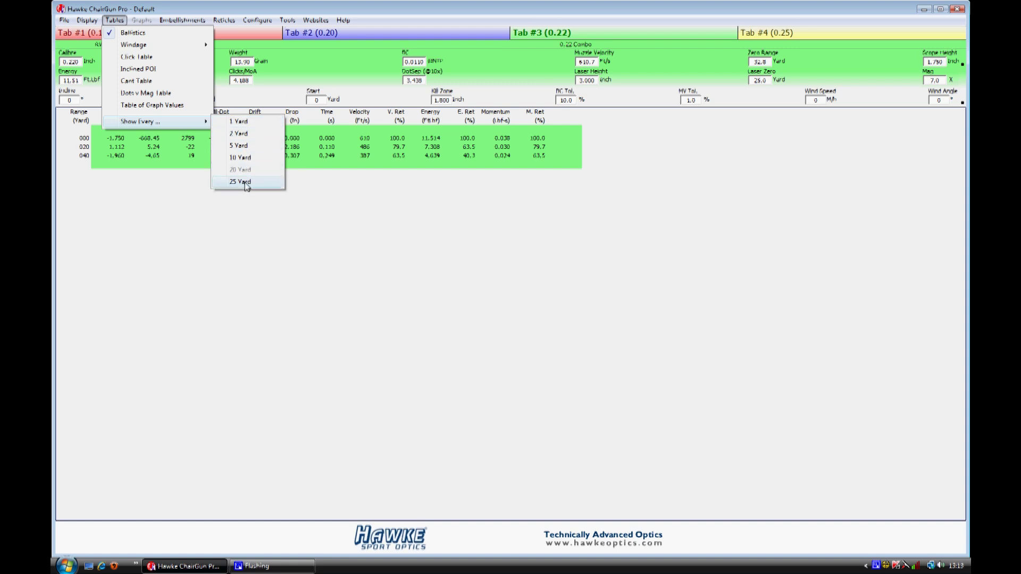
pyautogui.click(245, 147)
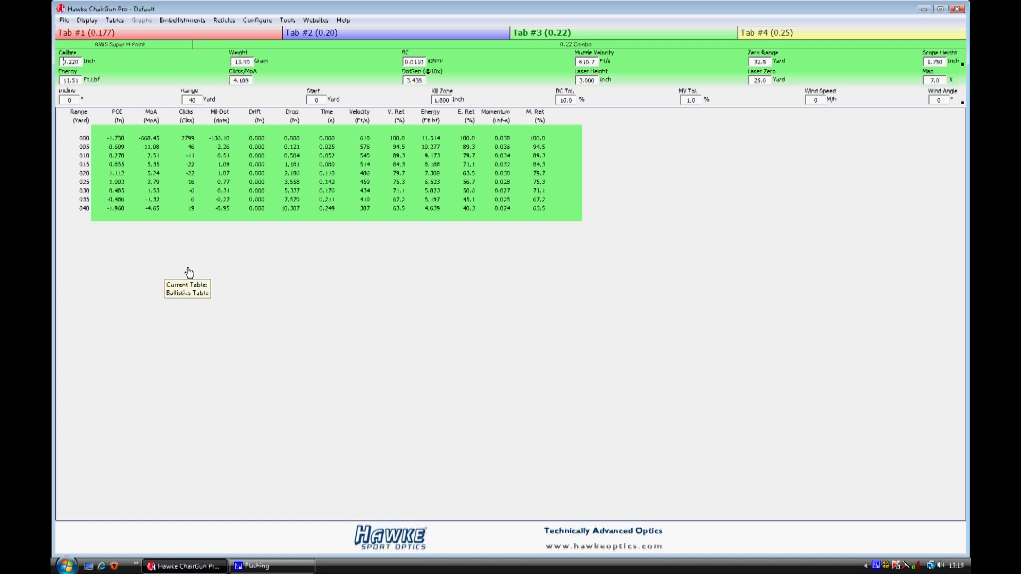
# Change the units from Imperial to Metric.
pyautogui.click(257, 20)
pyautogui.moveTo(275, 56)
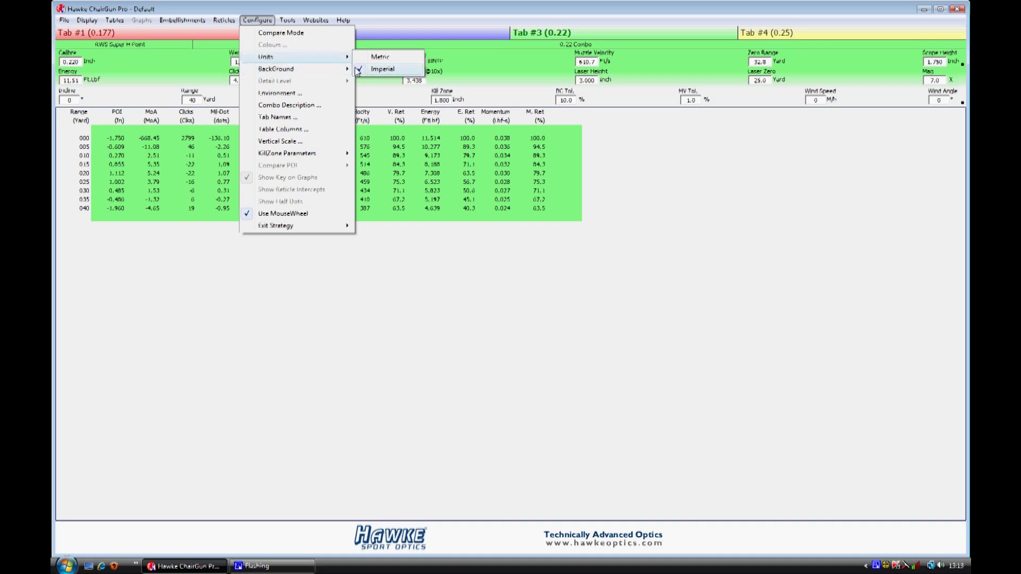
pyautogui.click(374, 58)
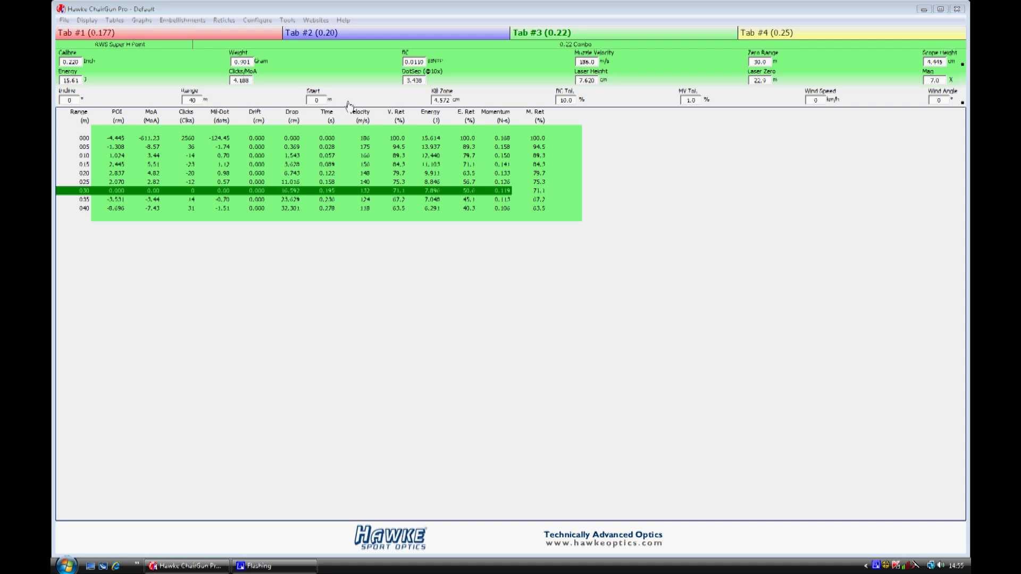
# Hide the Moa, Clk, Drift, Time, Vel.Ret, E.Ret, Mom. and M.Ret columns of the ballistics table.
pyautogui.click(259, 20)
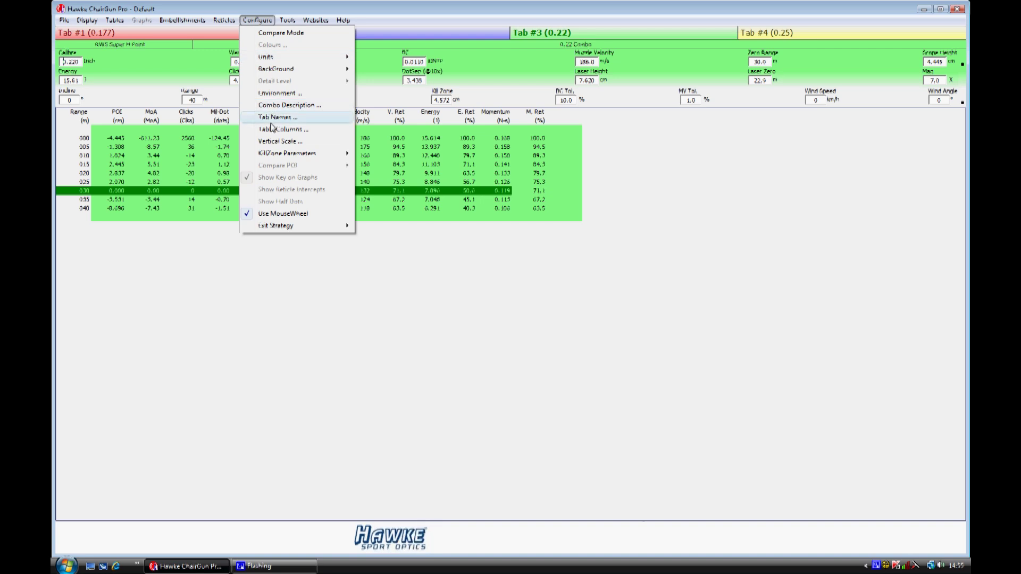
pyautogui.click(274, 129)
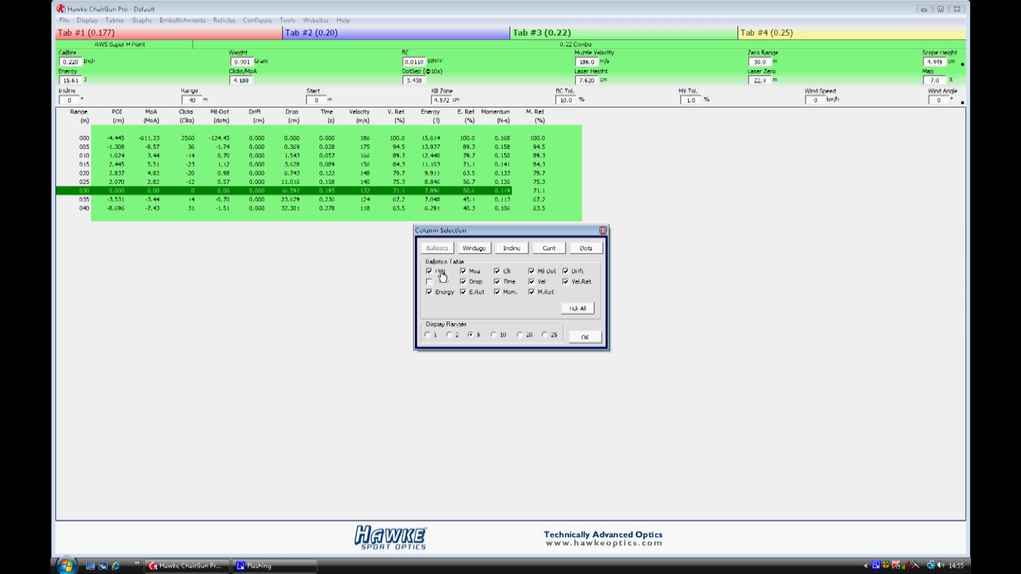
pyautogui.click(464, 273)
pyautogui.click(498, 273)
pyautogui.click(567, 272)
pyautogui.click(498, 282)
pyautogui.click(571, 283)
pyautogui.click(463, 293)
pyautogui.click(497, 293)
pyautogui.click(532, 293)
pyautogui.click(585, 339)
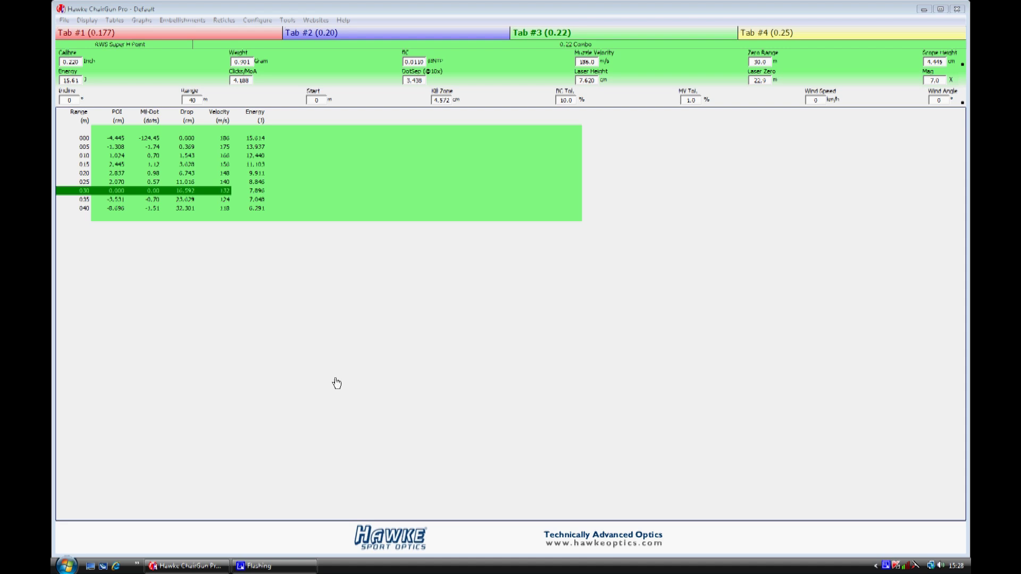
# Set the display to show only the graph instead of the table.
pyautogui.click(91, 22)
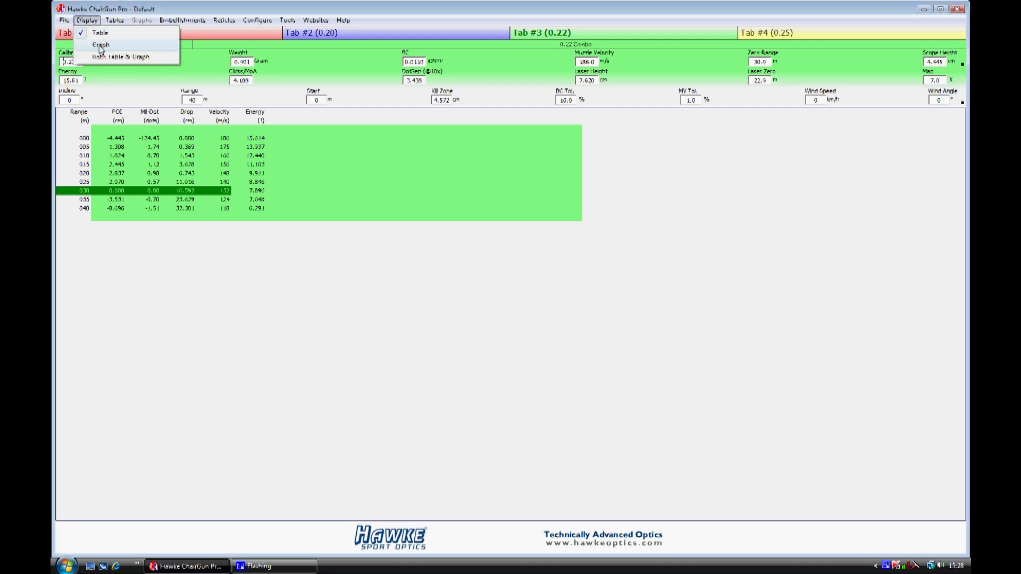
pyautogui.click(100, 45)
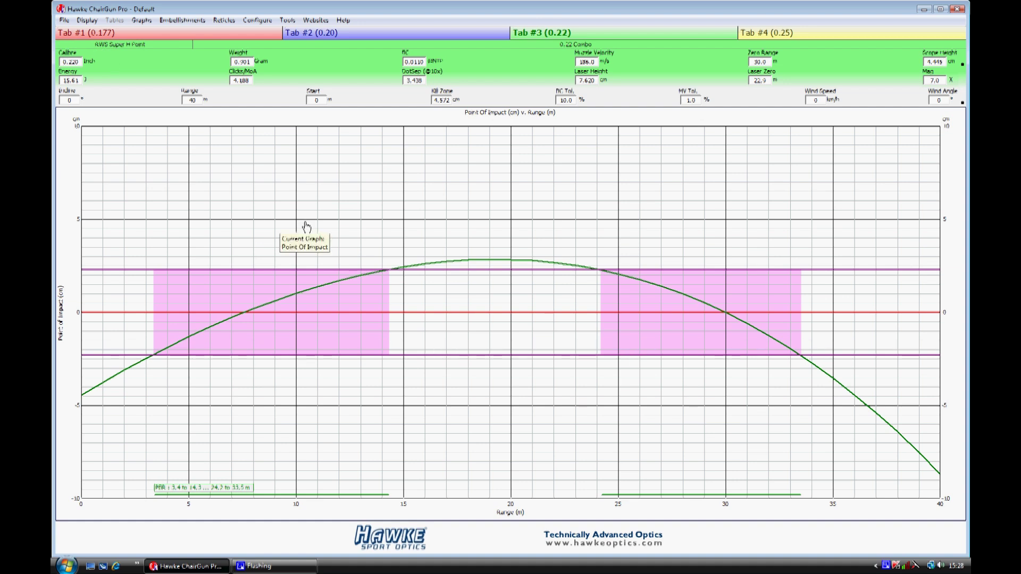